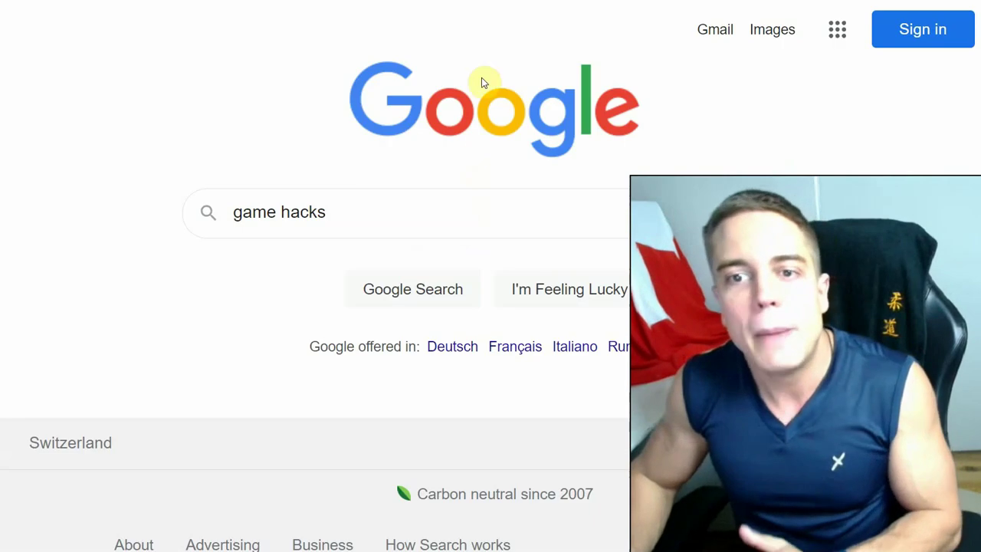
- Search Google for "game hacks" and look over the results
click(432, 212)
key(Return)
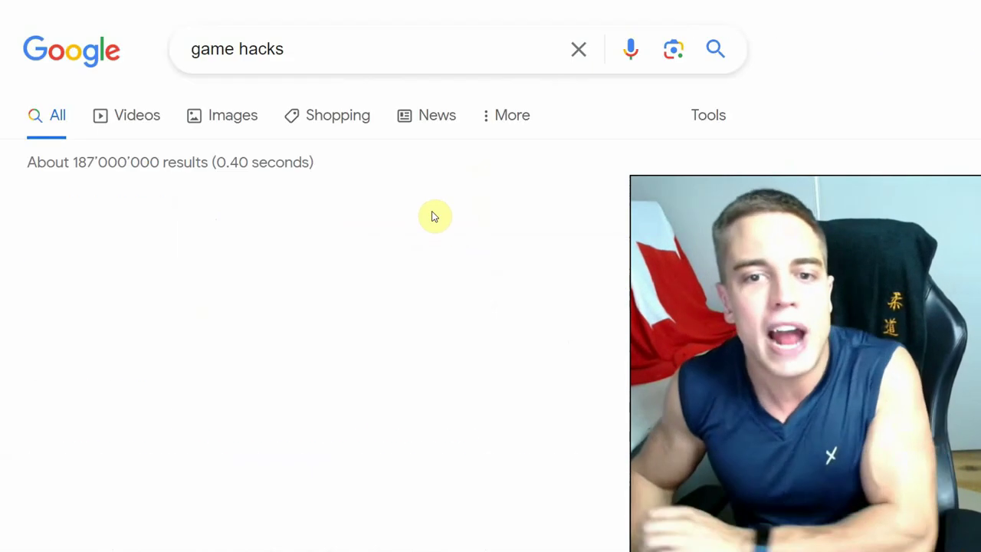
click(347, 256)
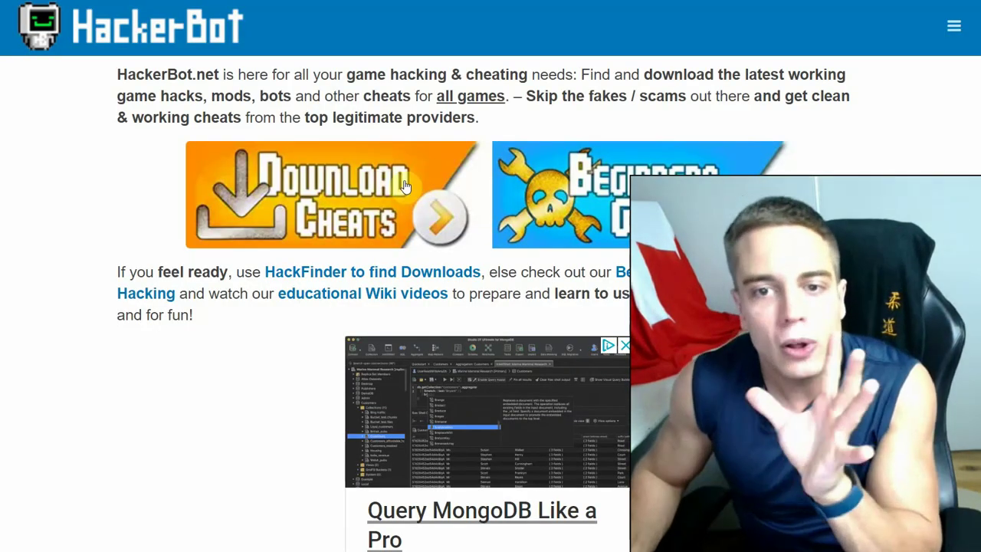
- Go to HackerBot's cheat download instructions and open the HackFinder tool from Step 2
scroll(345, 215, down, 10)
scroll(369, 299, down, 8)
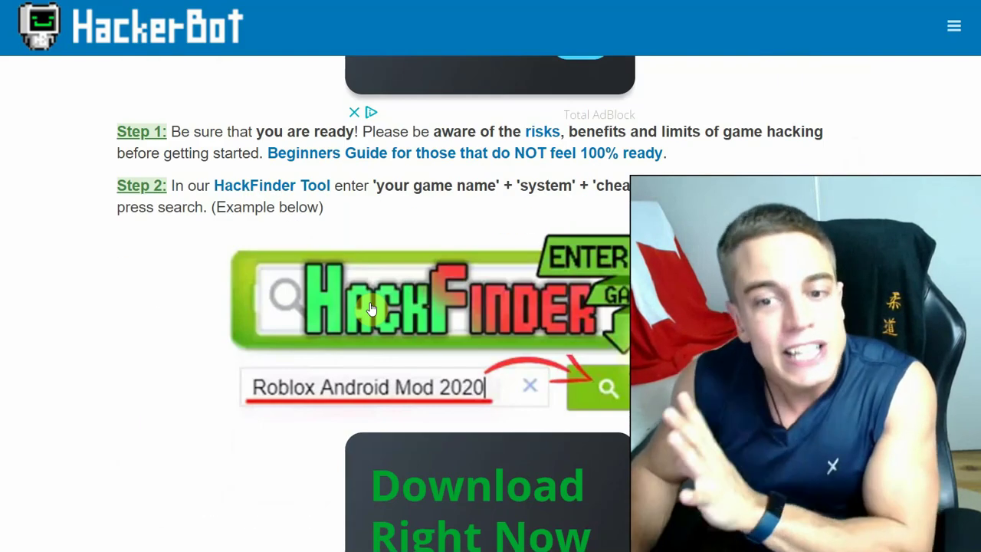
click(370, 307)
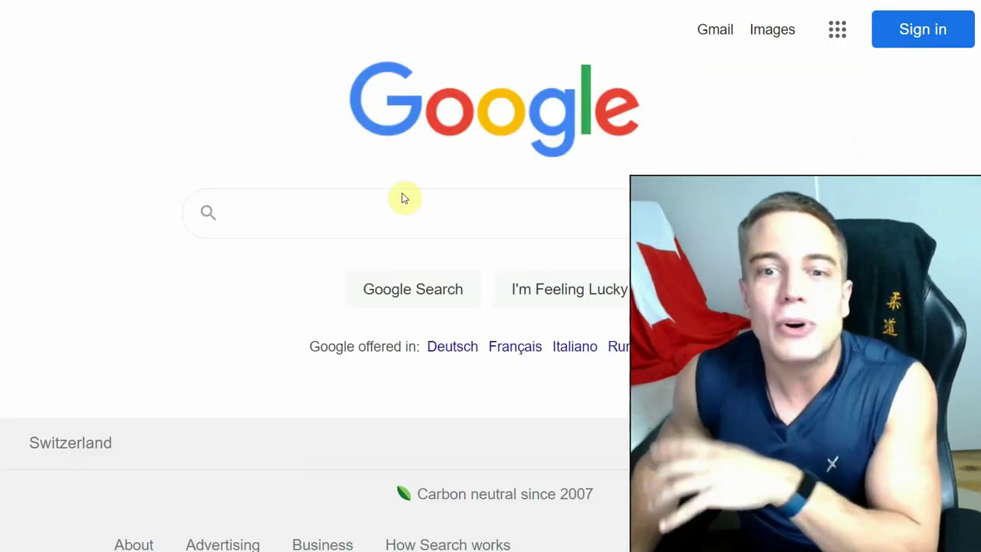
- Search Google for "coin master hack" and browse the listed results
click(394, 206)
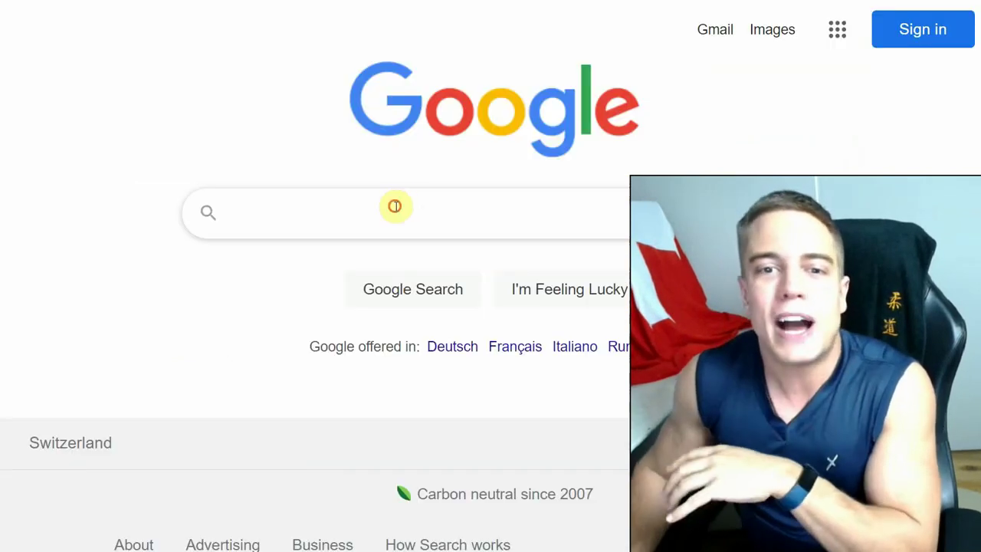
text(coin master hack)
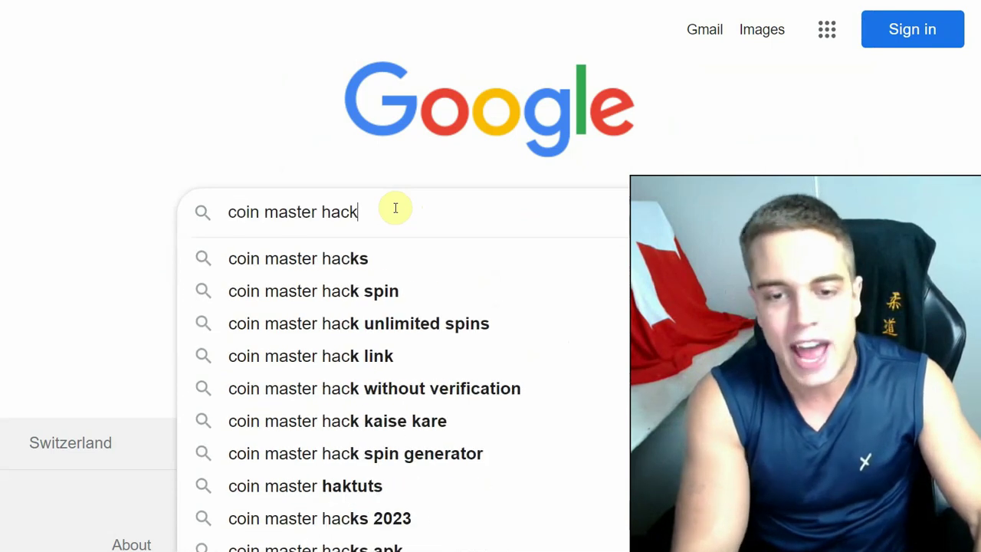
key(Return)
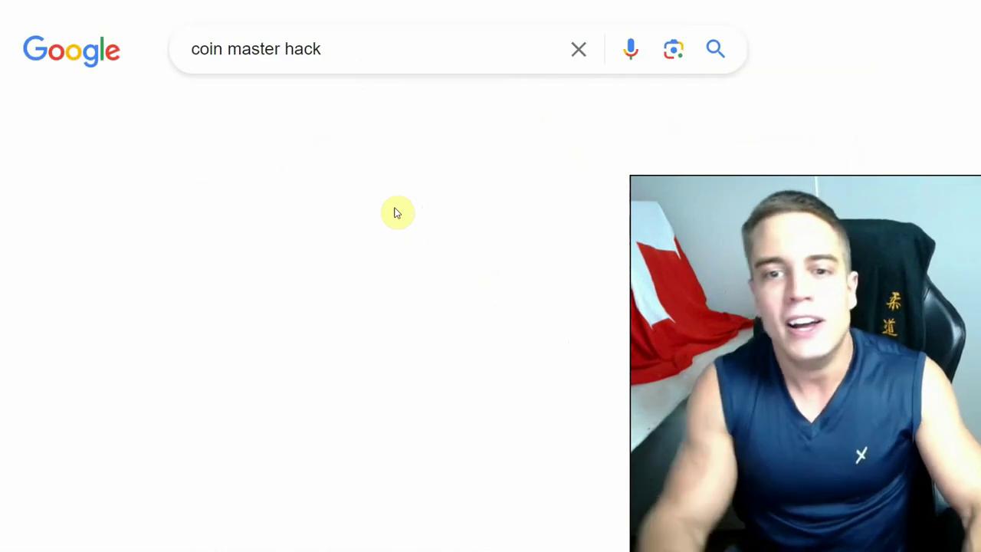
scroll(429, 207, down, 3)
scroll(460, 226, up, 2)
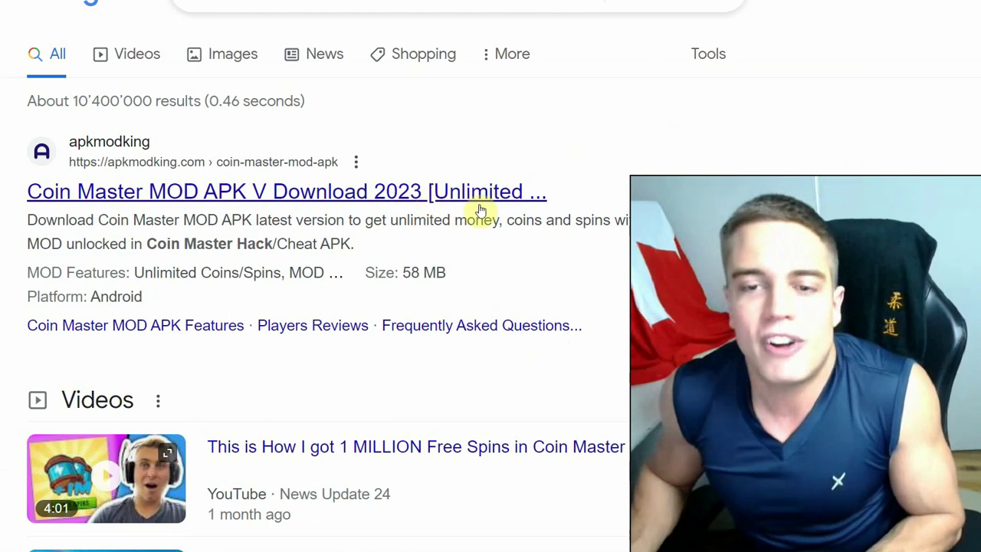
scroll(476, 203, down, 9)
scroll(476, 195, down, 1)
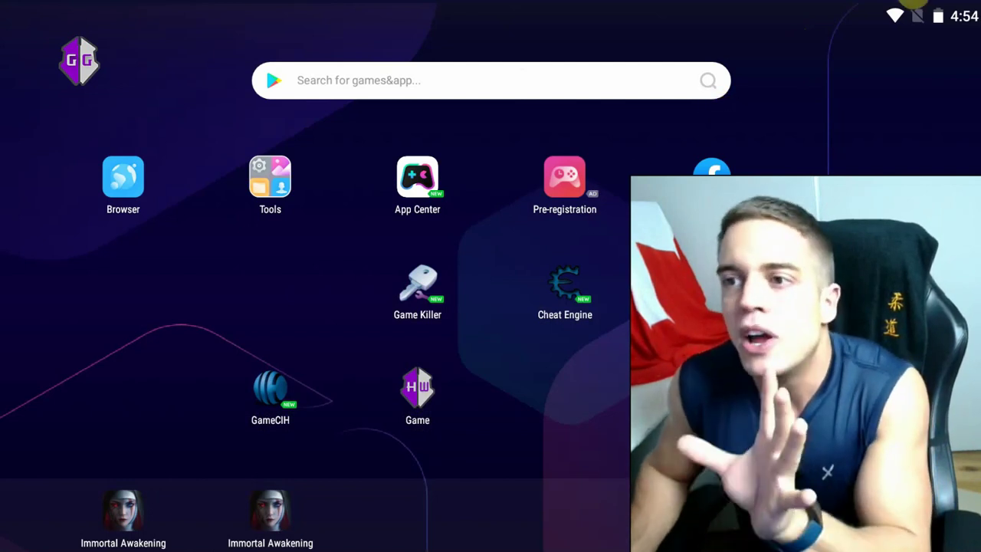
- Switch to the Android emulator, check the Root option in its General system settings, and open the floating GG tool
click(916, 6)
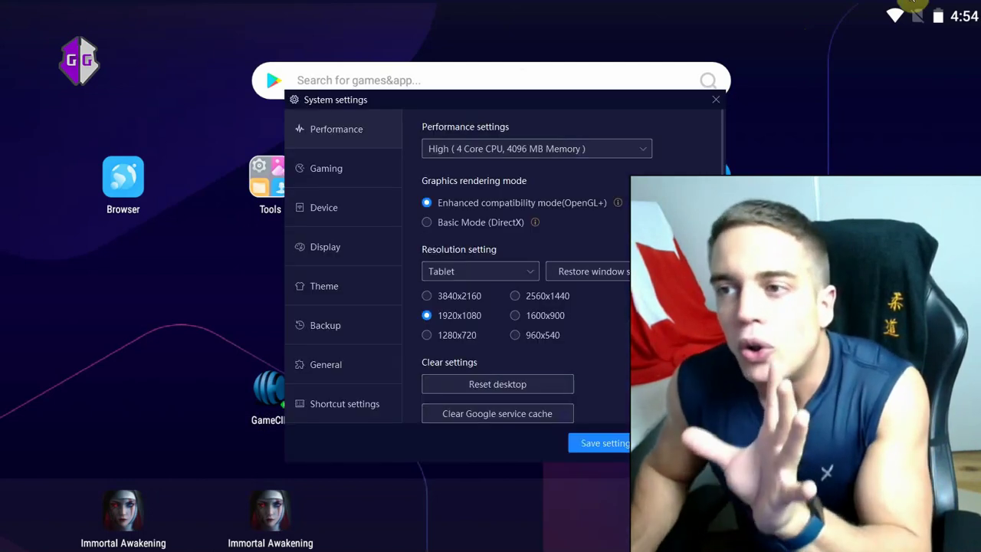
click(353, 357)
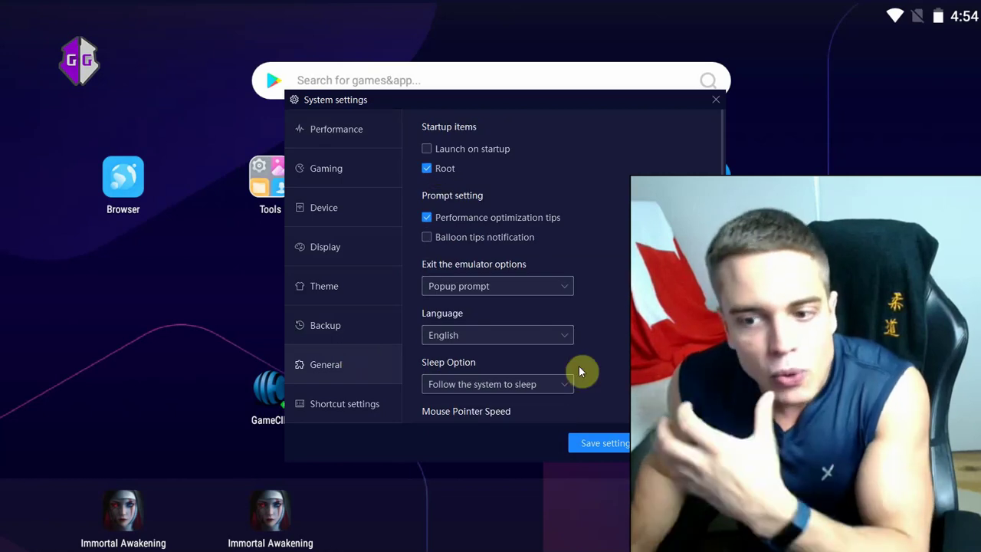
click(670, 441)
click(69, 63)
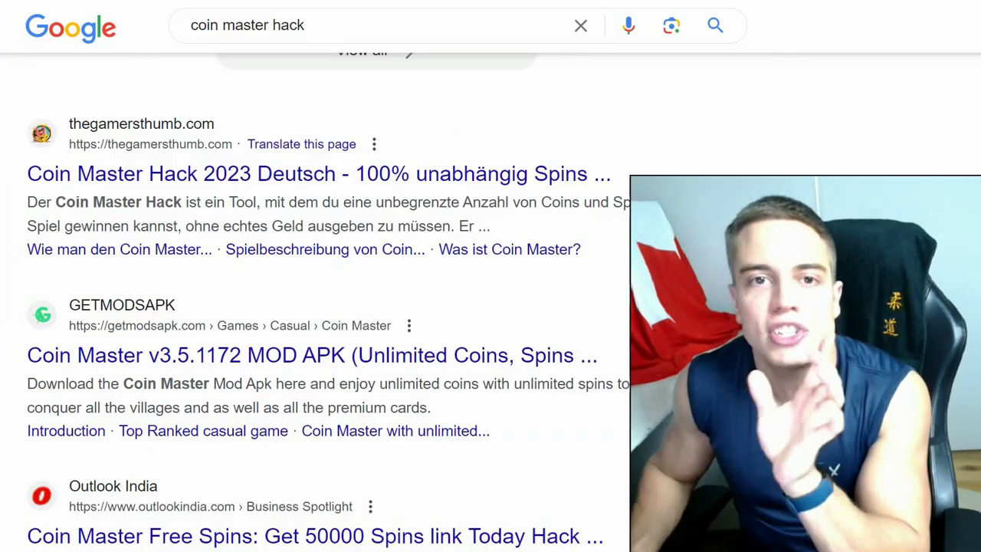
- Replace the Google query with "hackewrbot emulator" and look through the results
click(354, 18)
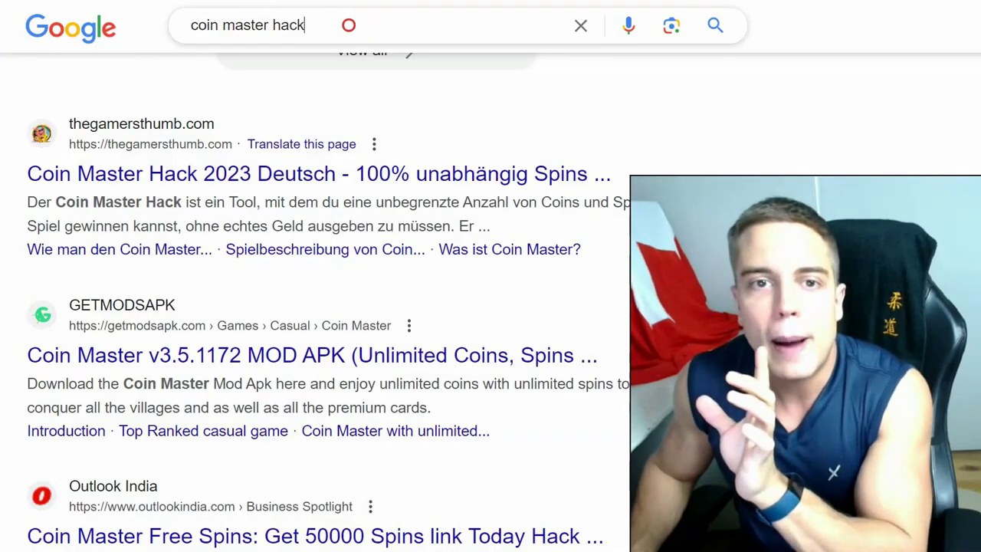
key(ctrl+a)
text(hackewrbot emulator)
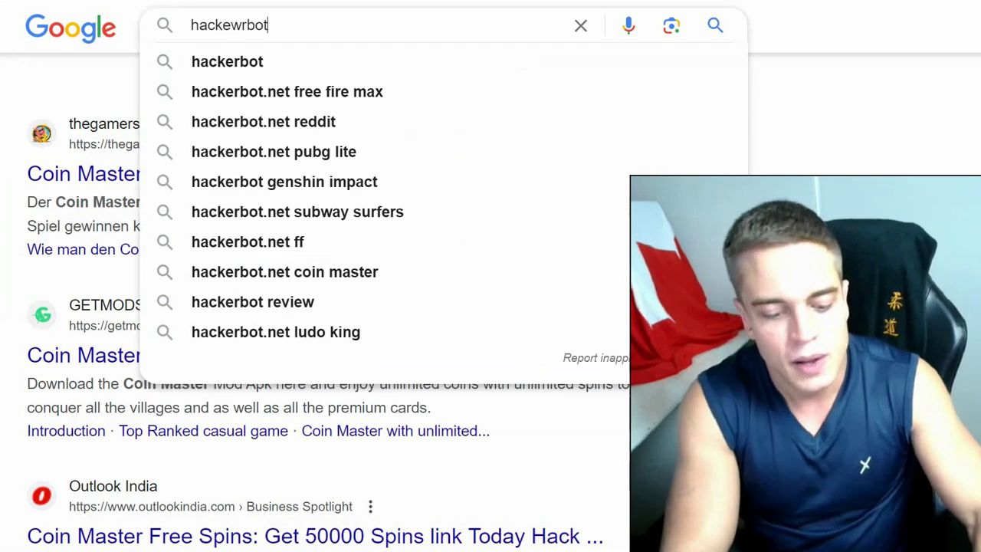
key(Return)
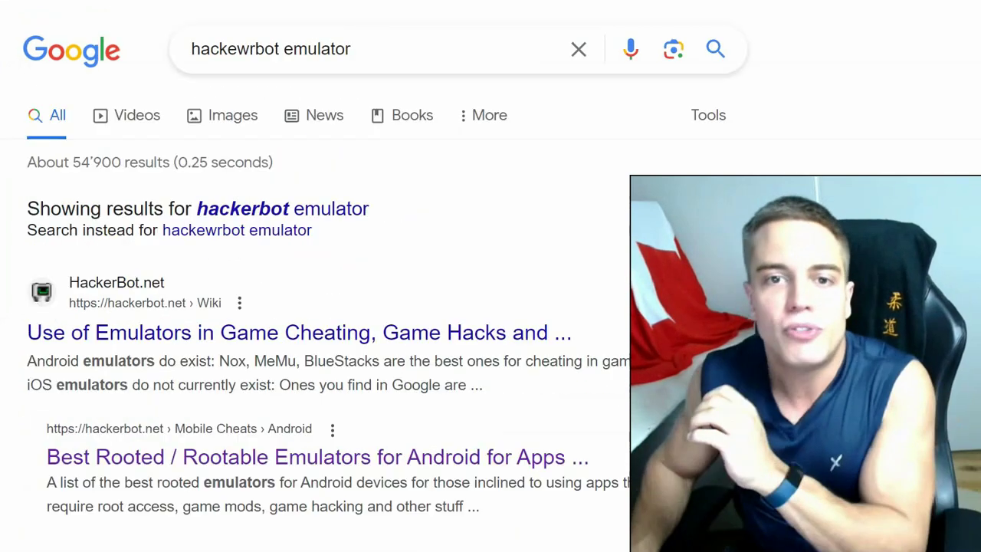
scroll(433, 288, down, 3)
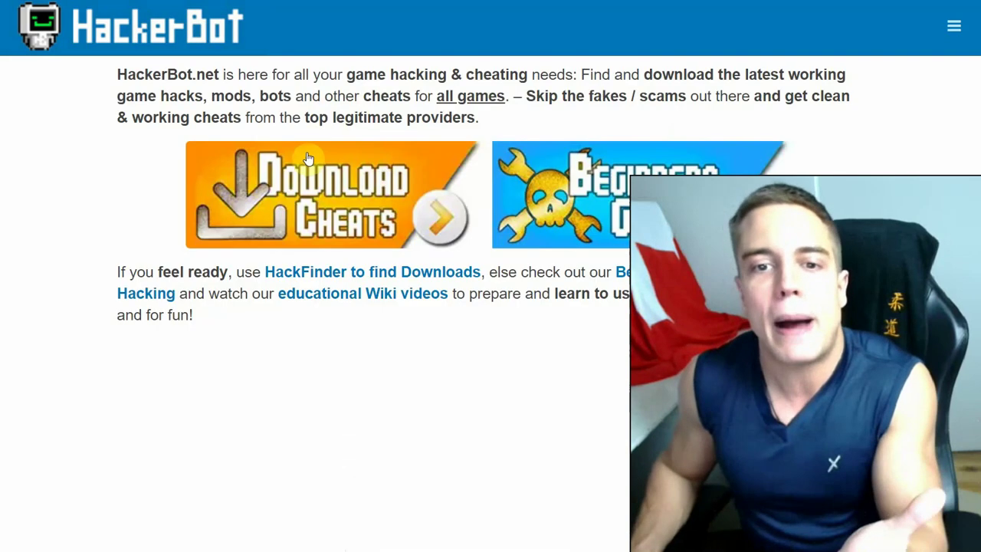
- Open HackerBot's Download Cheats page and view the HackFinder search instructions in Step 2
click(308, 158)
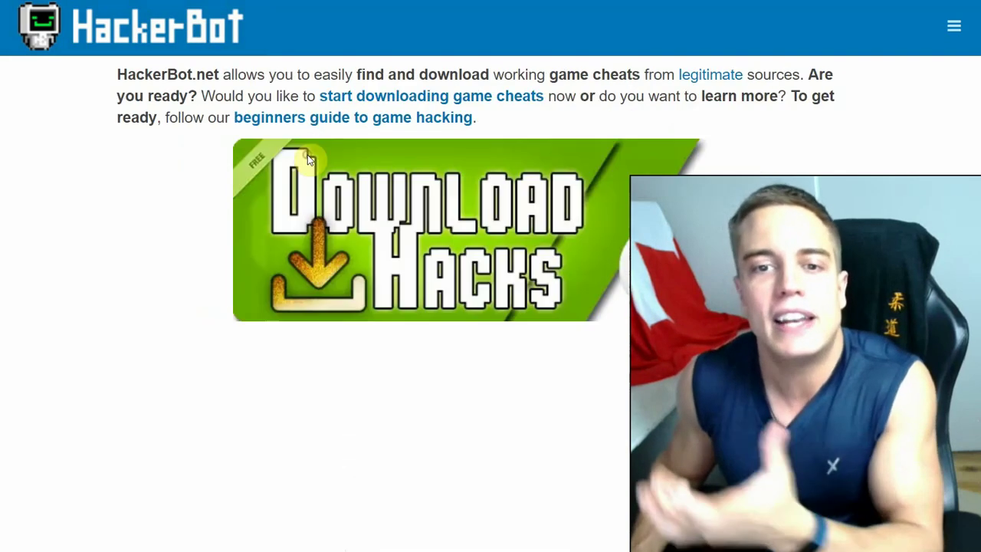
scroll(420, 344, down, 10)
scroll(421, 344, down, 5)
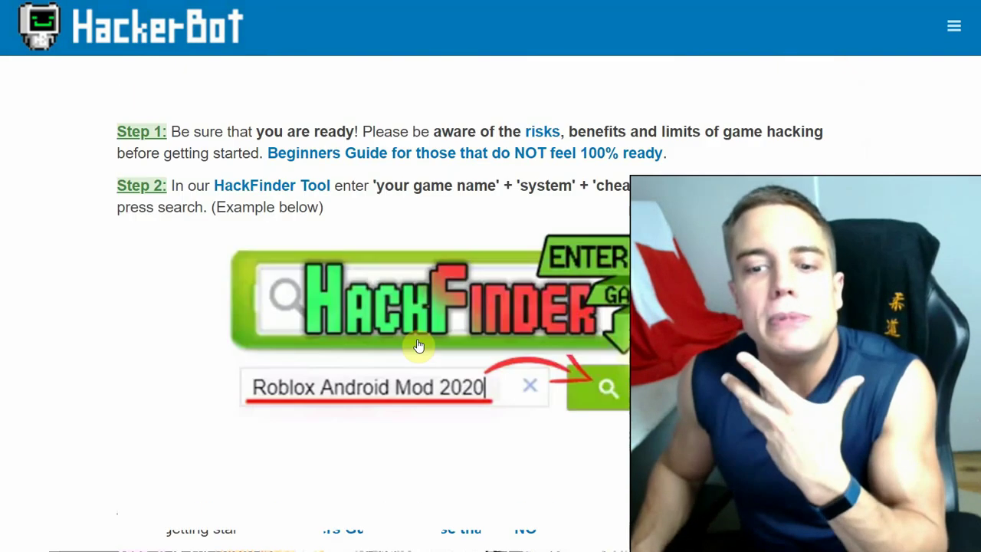
scroll(421, 346, up, 1)
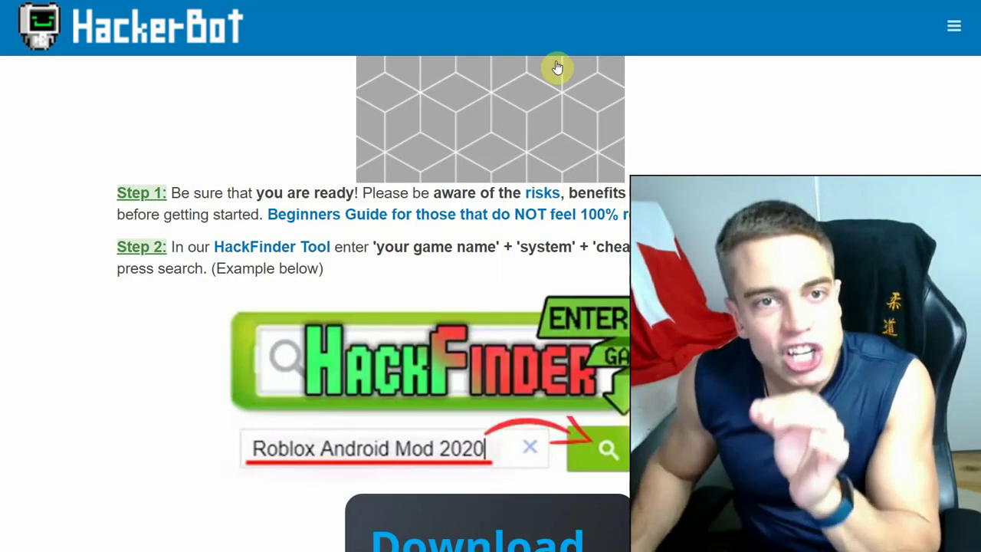
- Return to the HackerBot home page and open the FAQ article "Is game hacking safe or dangerous?"
click(165, 48)
scroll(285, 248, down, 15)
scroll(335, 210, up, 5)
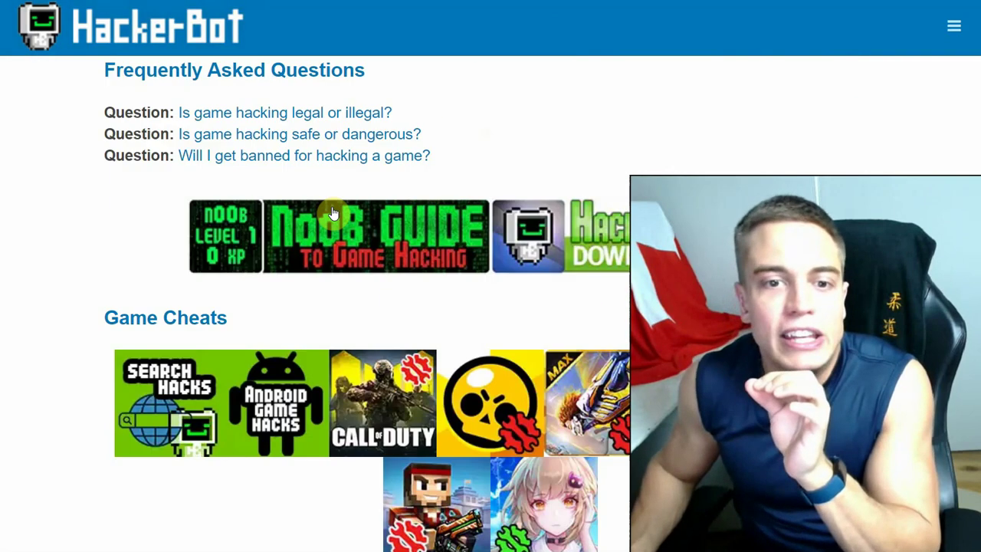
scroll(333, 213, up, 3)
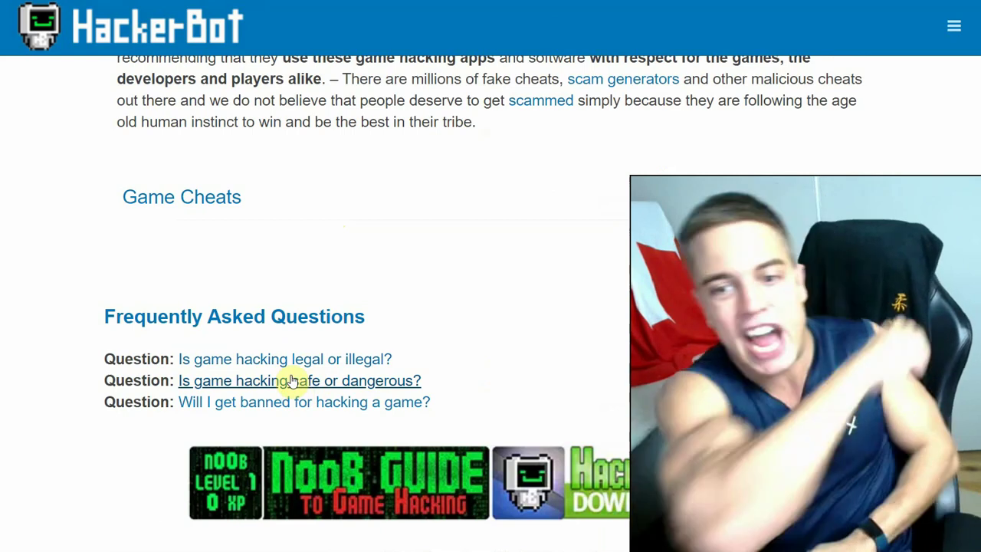
click(292, 380)
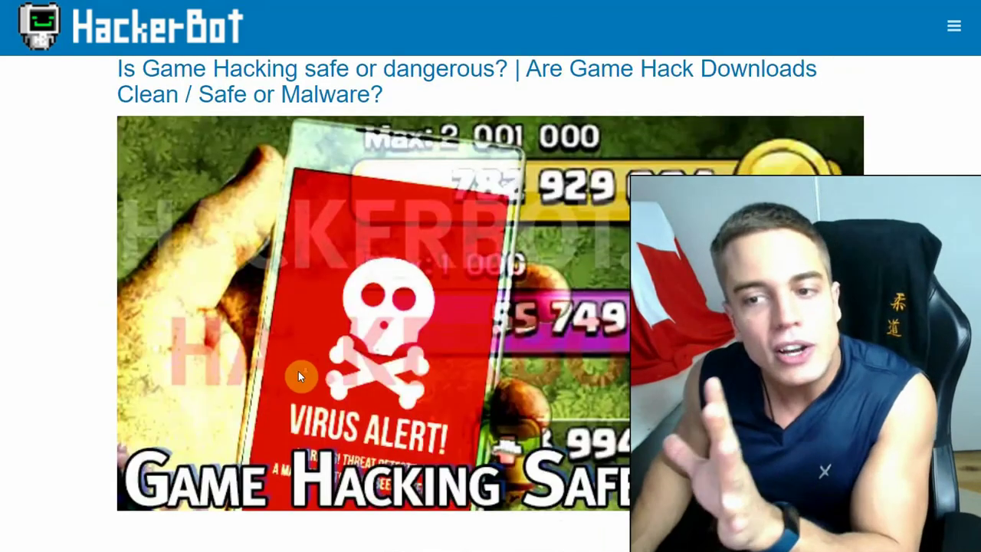
- Read the safety article's sections on download site reputation, uploader reputation and reading comments
scroll(298, 375, down, 15)
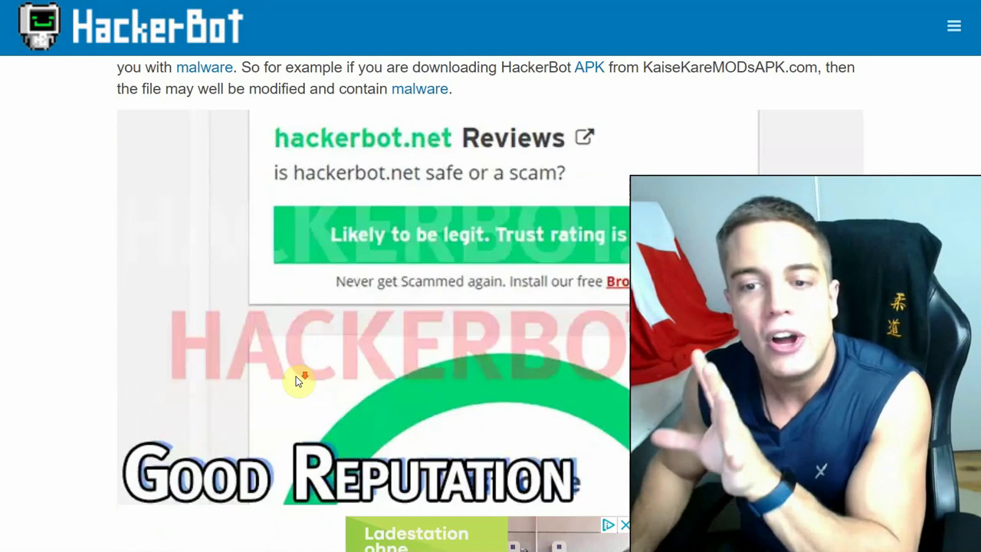
scroll(298, 380, down, 1)
scroll(294, 381, down, 3)
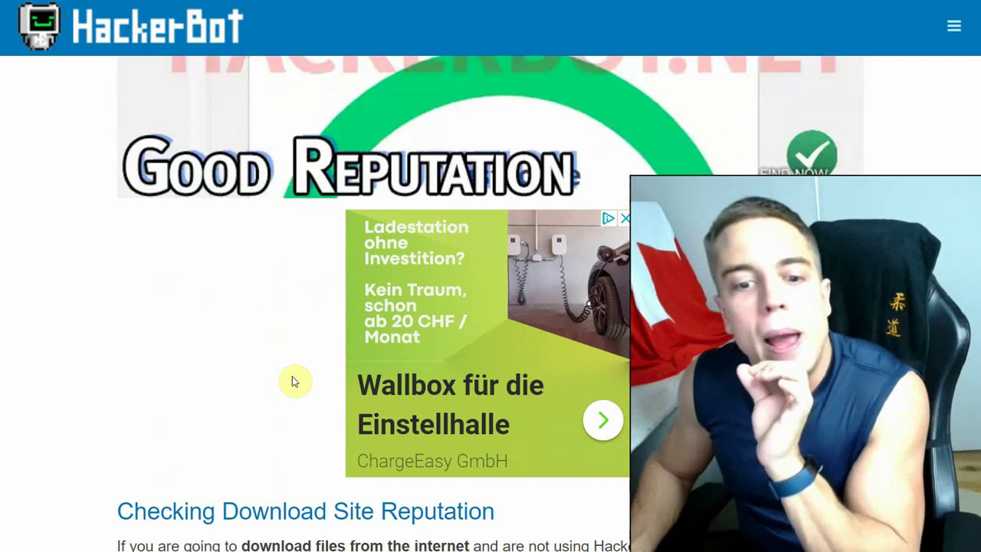
scroll(294, 381, down, 12)
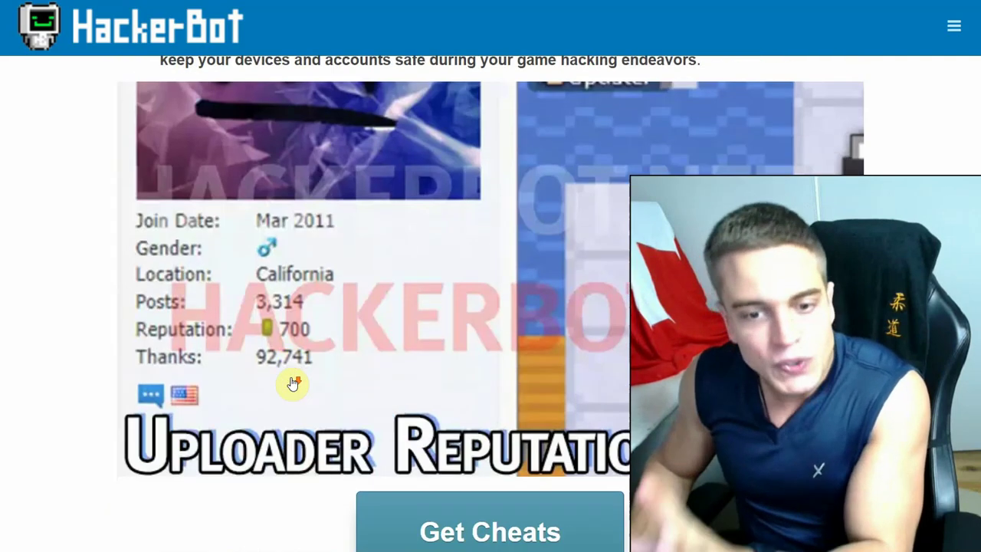
scroll(293, 381, down, 10)
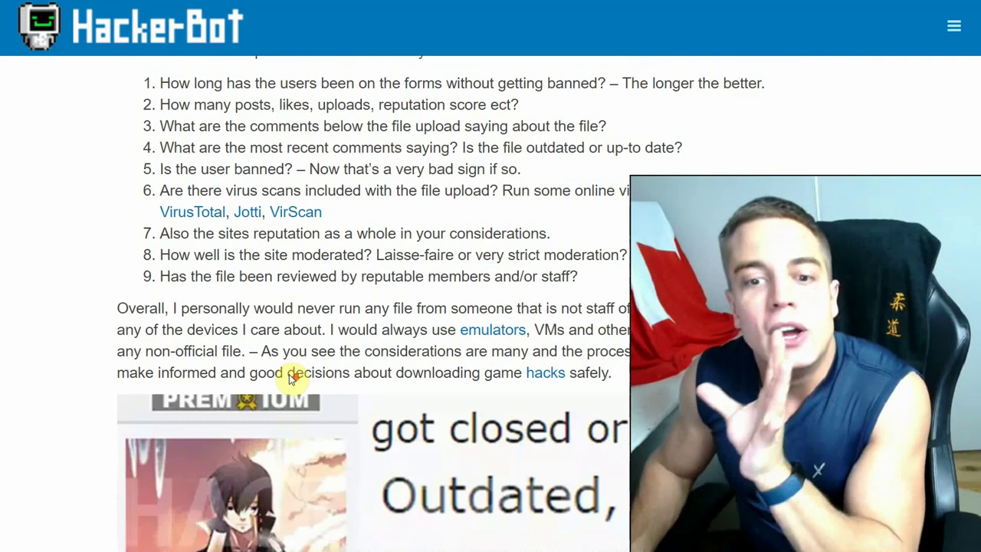
scroll(290, 373, down, 4)
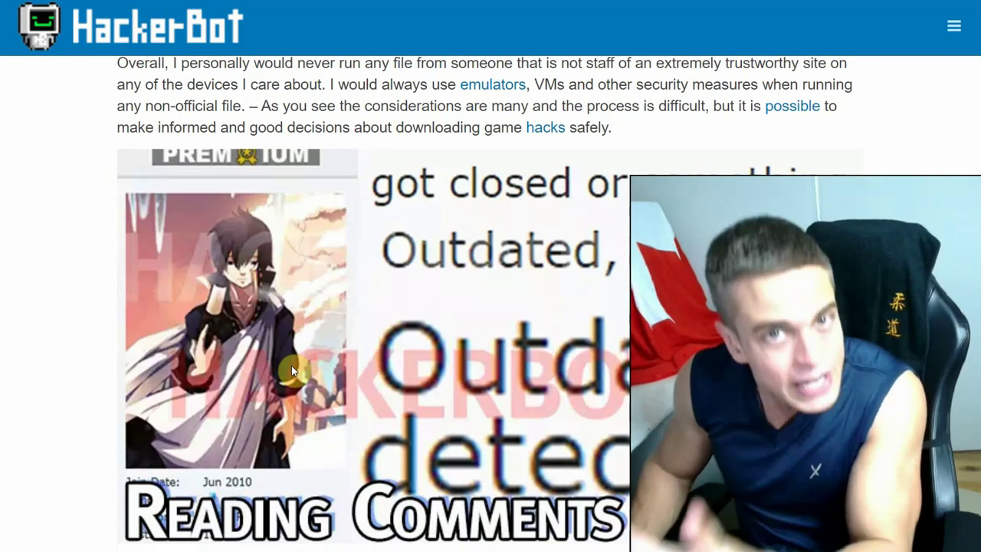
scroll(291, 371, down, 8)
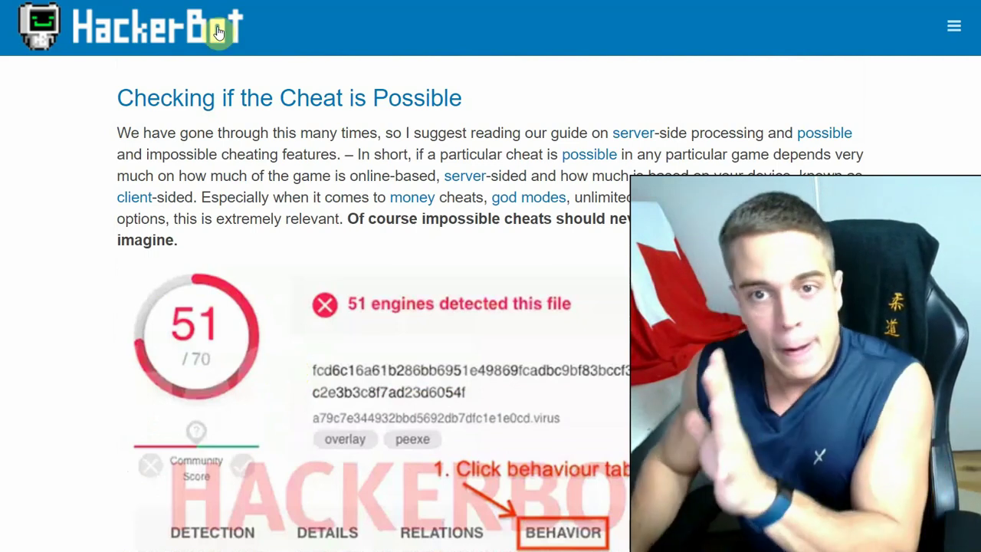
- Read the sections on checking if a cheat is possible, virus scans, infected devices and the safety of HackFinder sites
scroll(475, 238, up, 3)
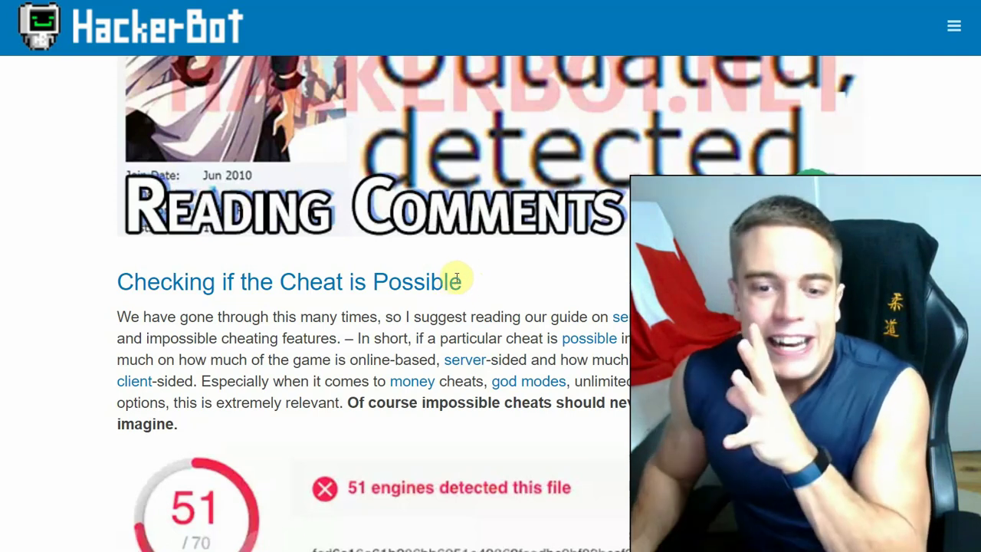
scroll(456, 279, down, 7)
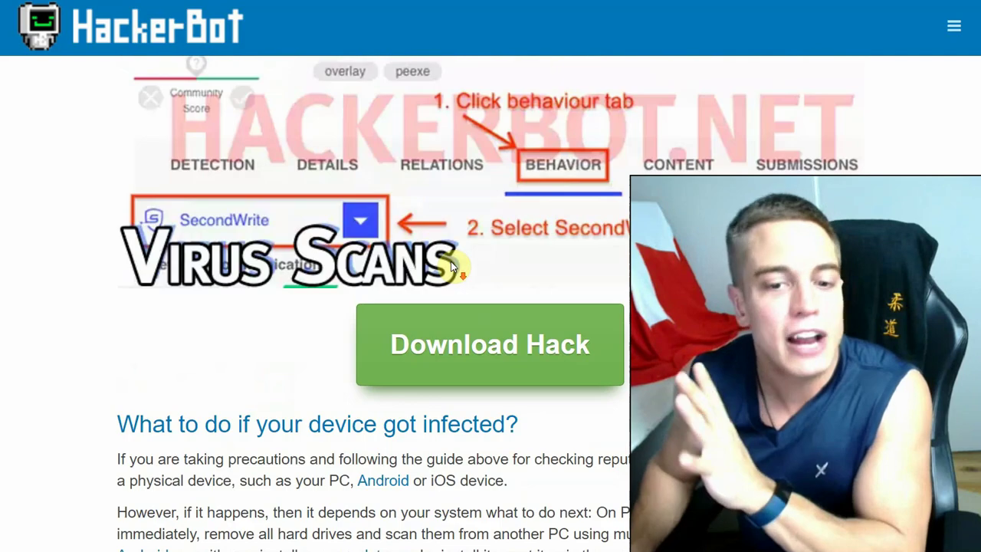
scroll(476, 307, down, 3)
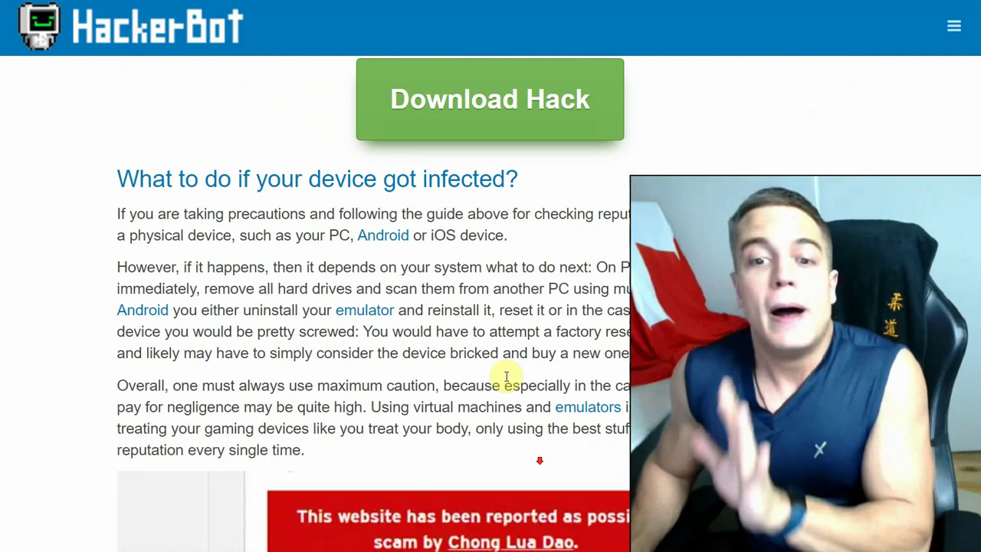
scroll(494, 366, down, 6)
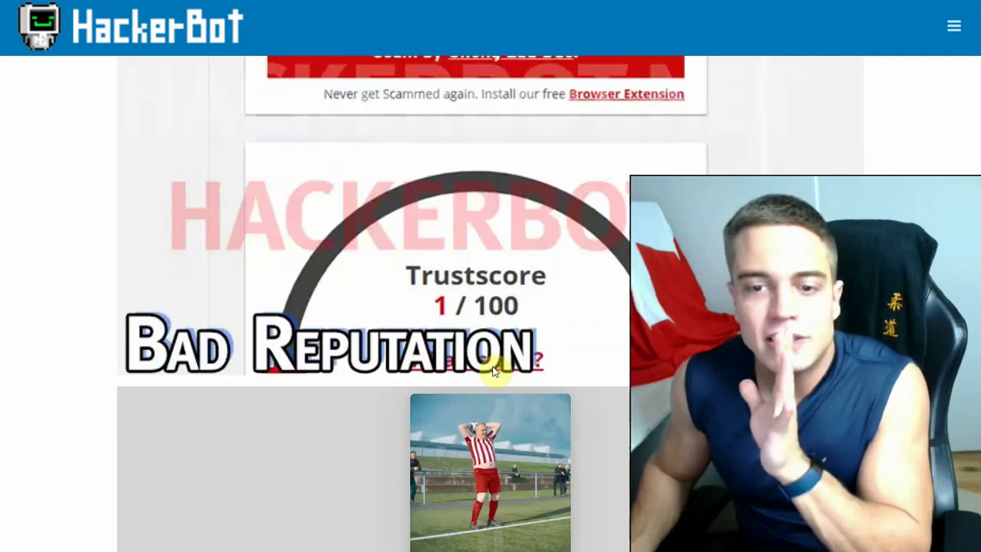
scroll(491, 371, down, 5)
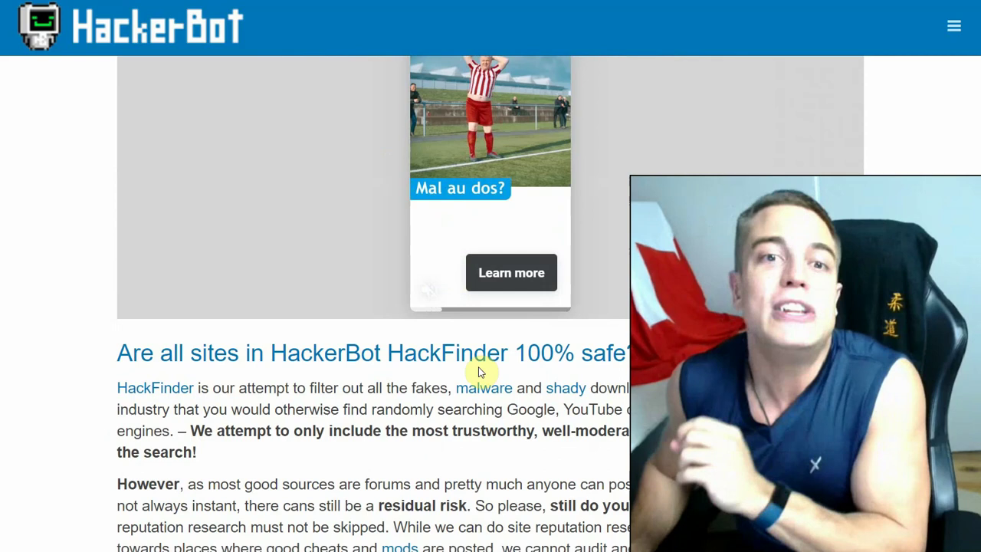
scroll(478, 371, down, 5)
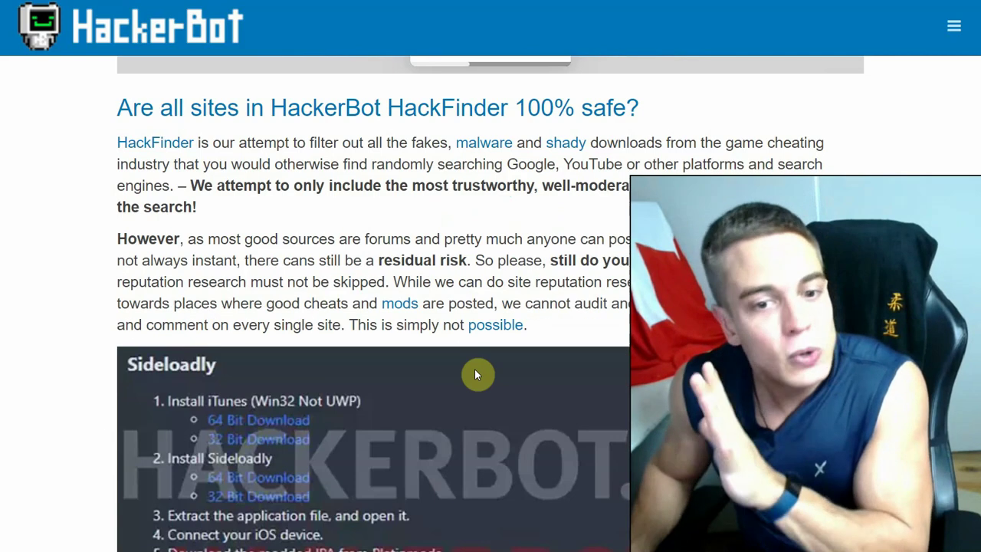
scroll(475, 370, down, 1)
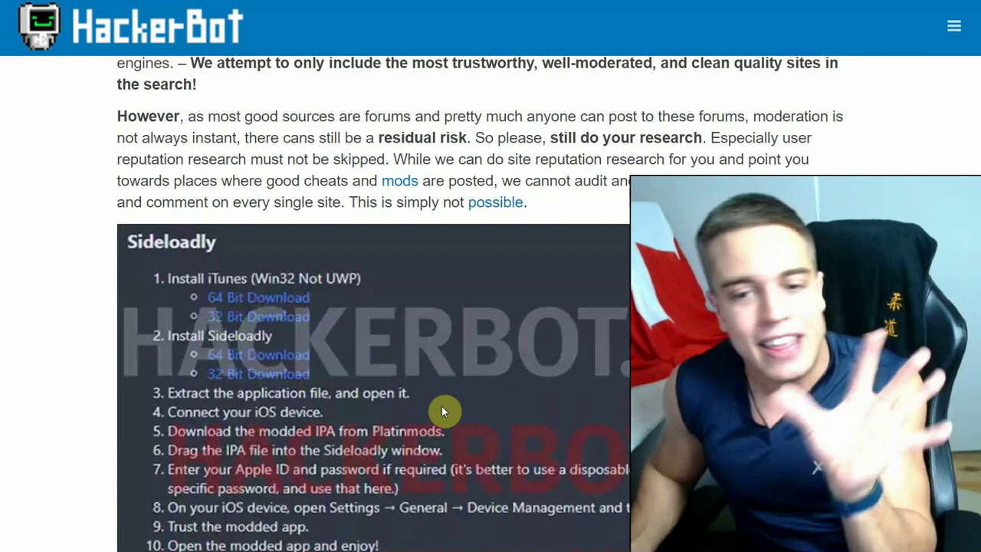
- Read the safety article's sections on installing software correctly, avoiding bans and using game hacks responsibly, then return to its beginning
scroll(443, 400, down, 9)
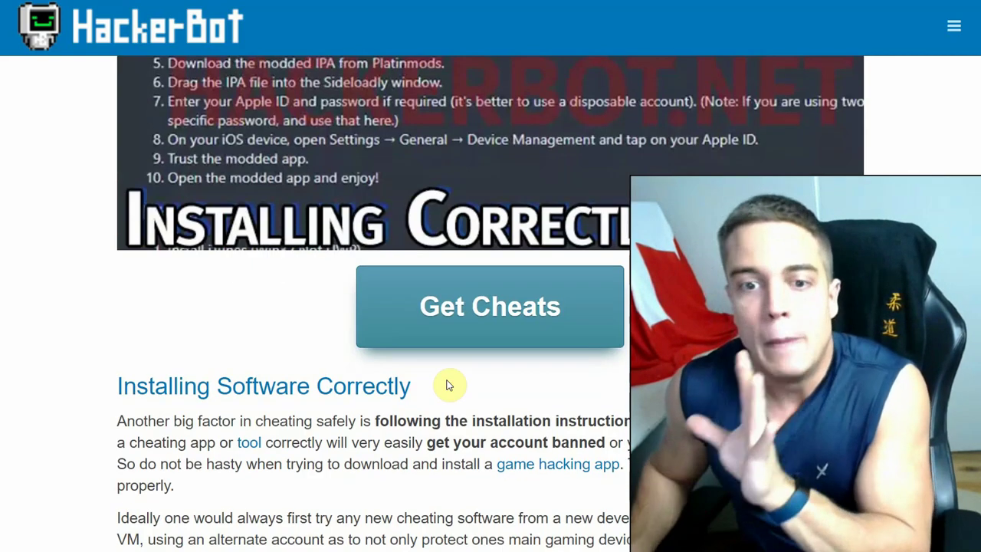
scroll(442, 396, down, 9)
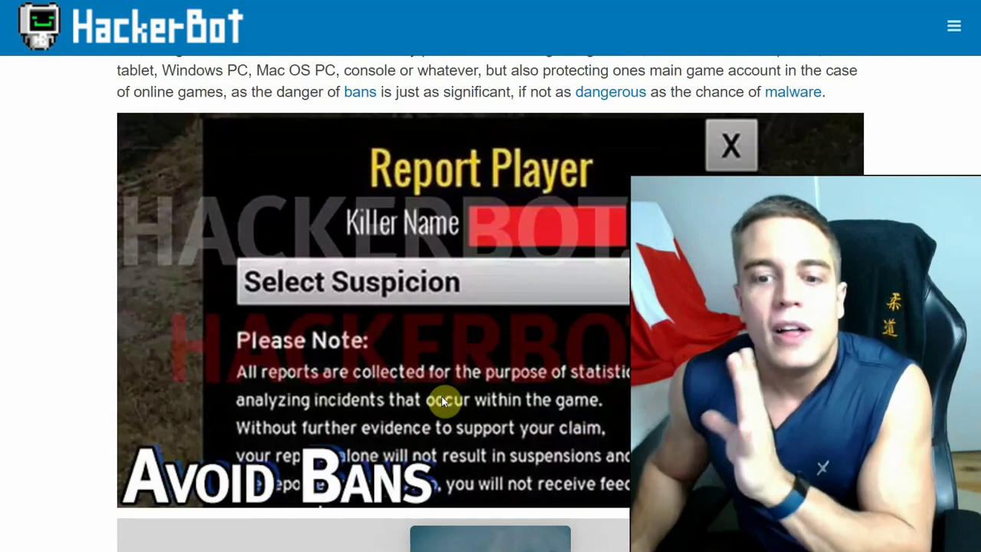
scroll(441, 393, down, 4)
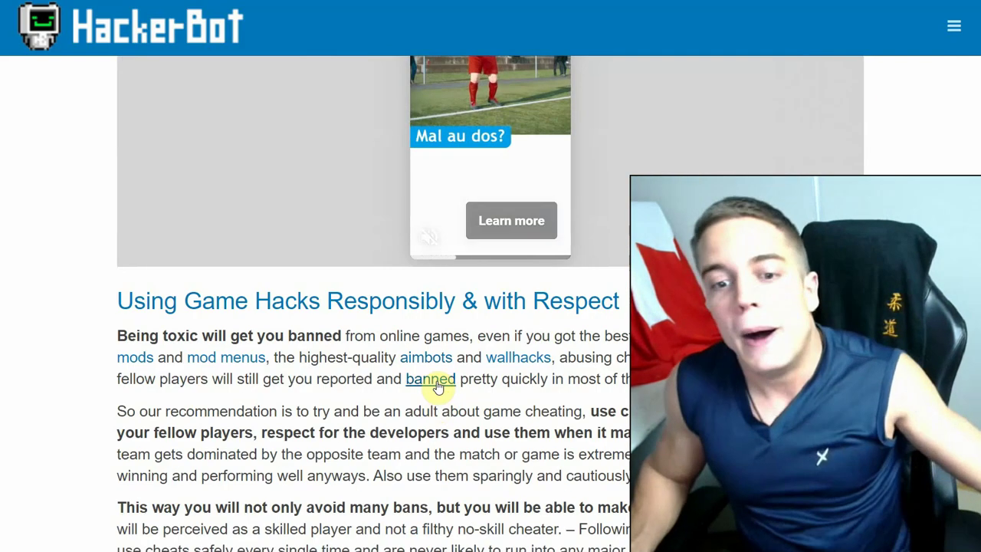
scroll(450, 344, down, 4)
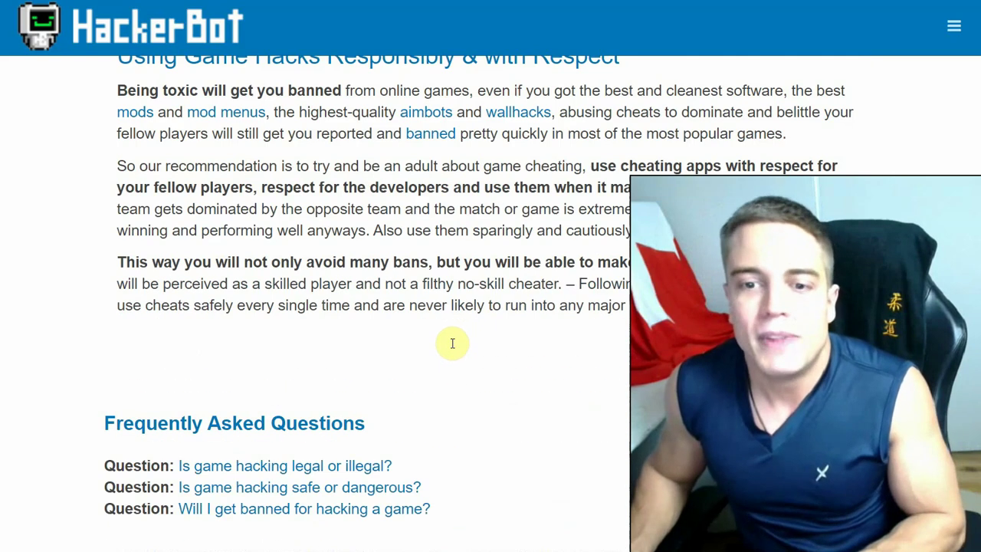
scroll(460, 241, up, 10)
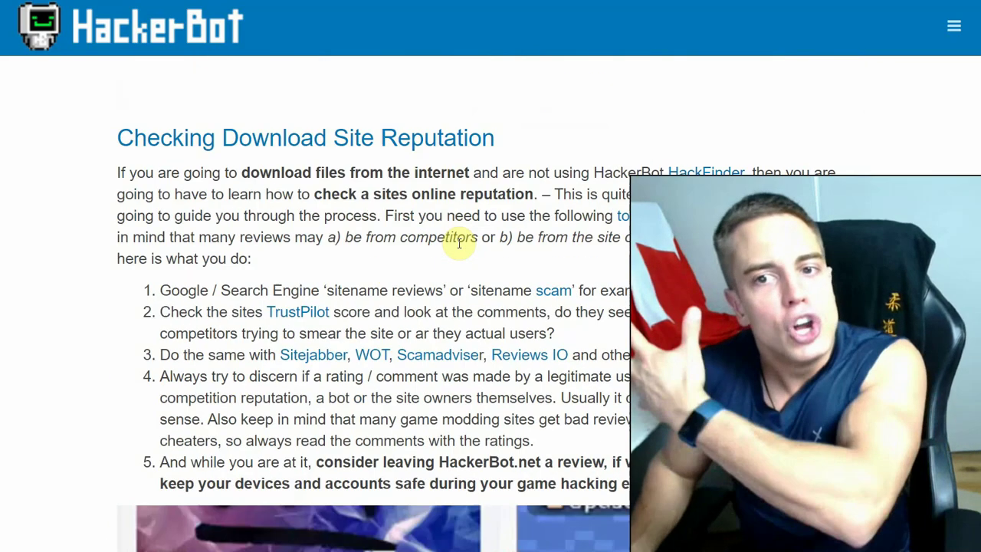
scroll(460, 241, up, 10)
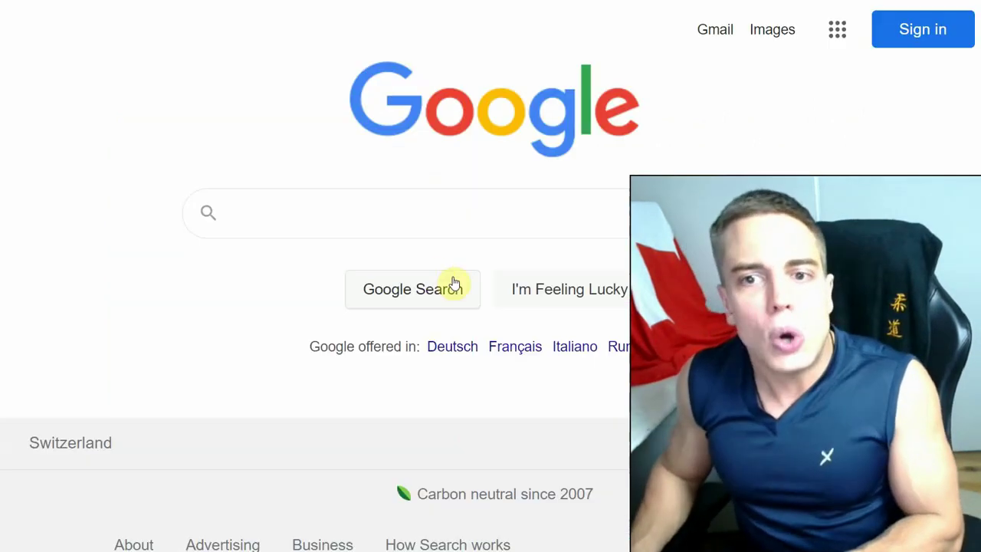
- Search Google for "hackerobt" and open the HackerBot.net home page from the results
click(425, 226)
text(hackerobt)
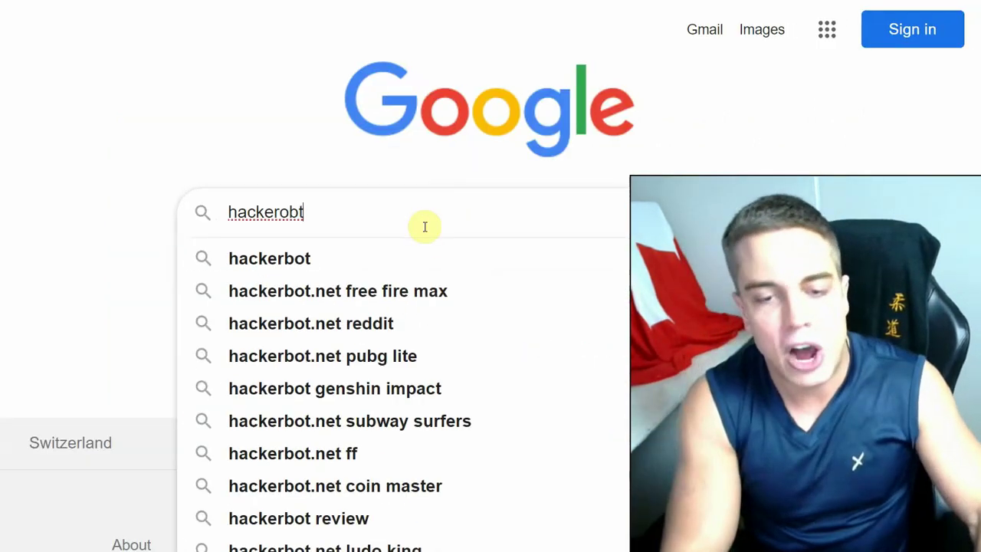
key(Return)
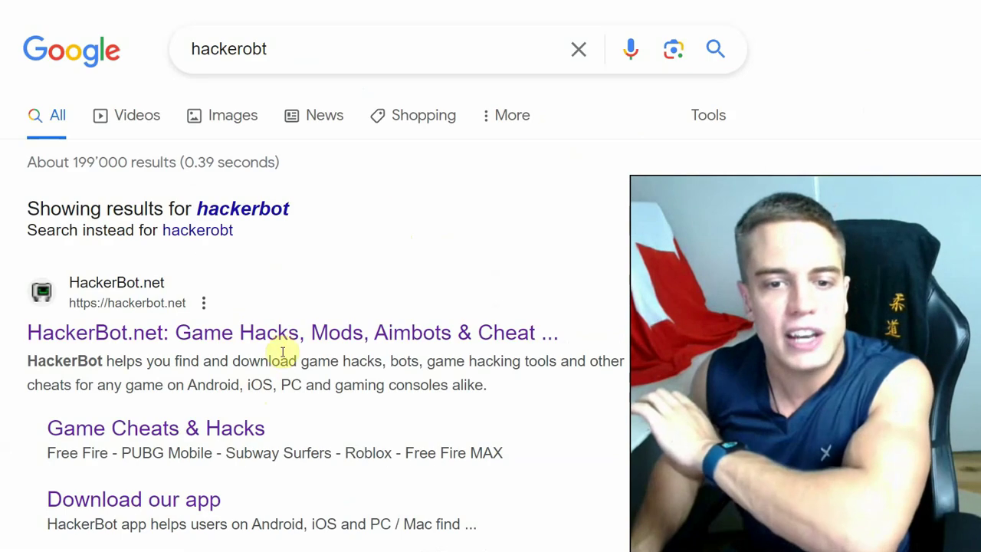
click(282, 335)
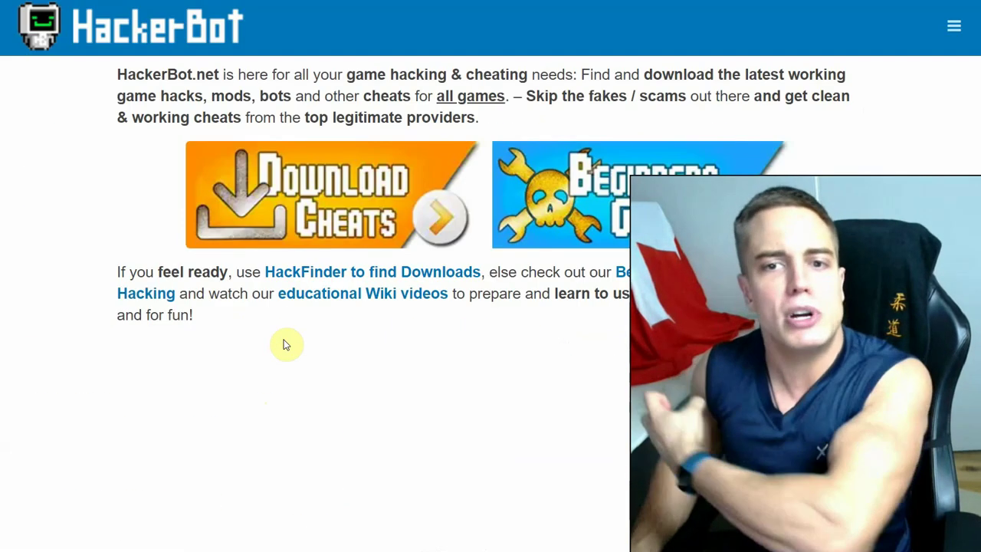